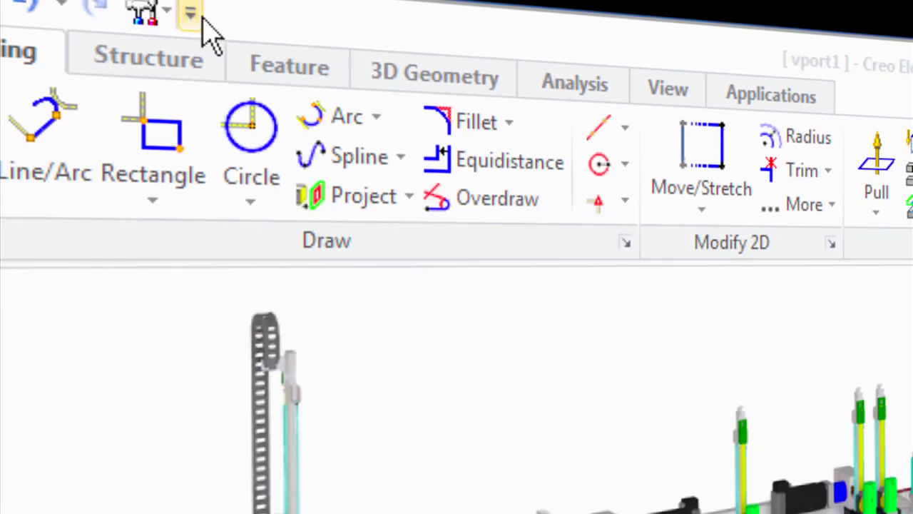
Browse the Quick Access Toolbar and File menu, then search commands for 'pu'
left_click(303, 13)
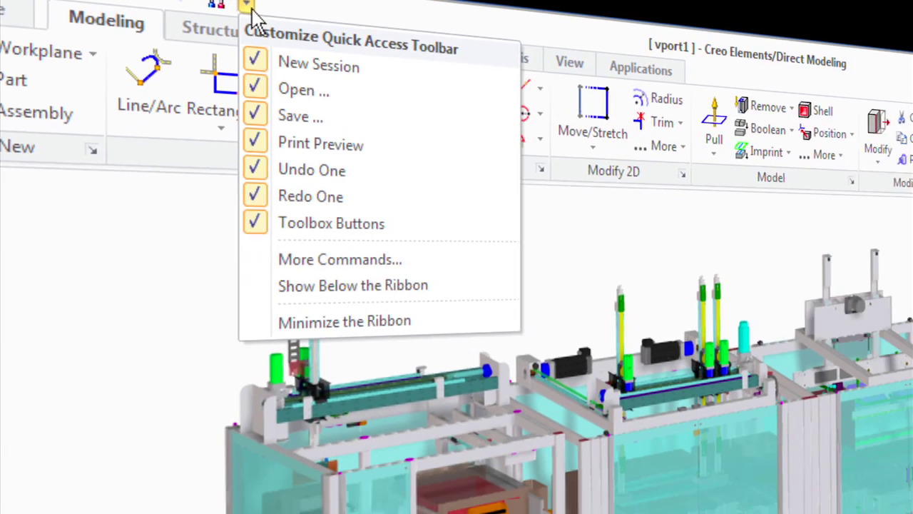
left_click(303, 13)
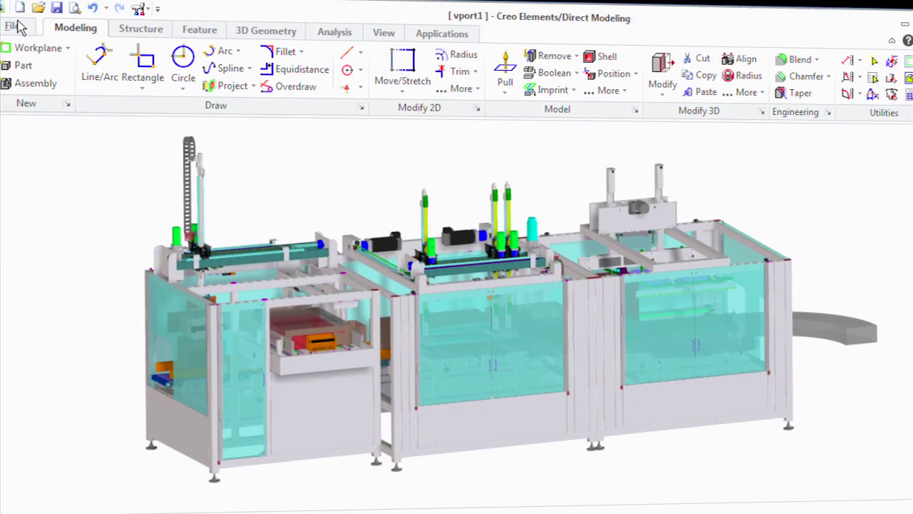
left_click(25, 32)
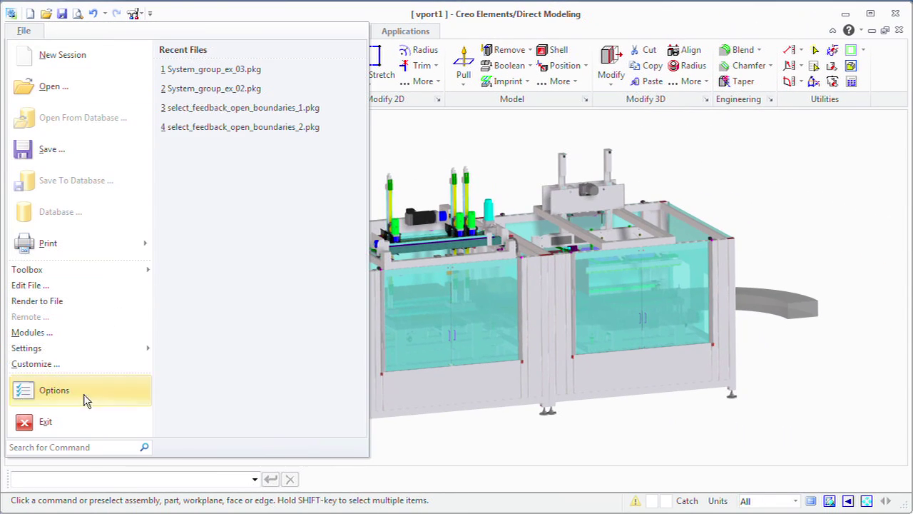
left_click(92, 446)
type("pu")
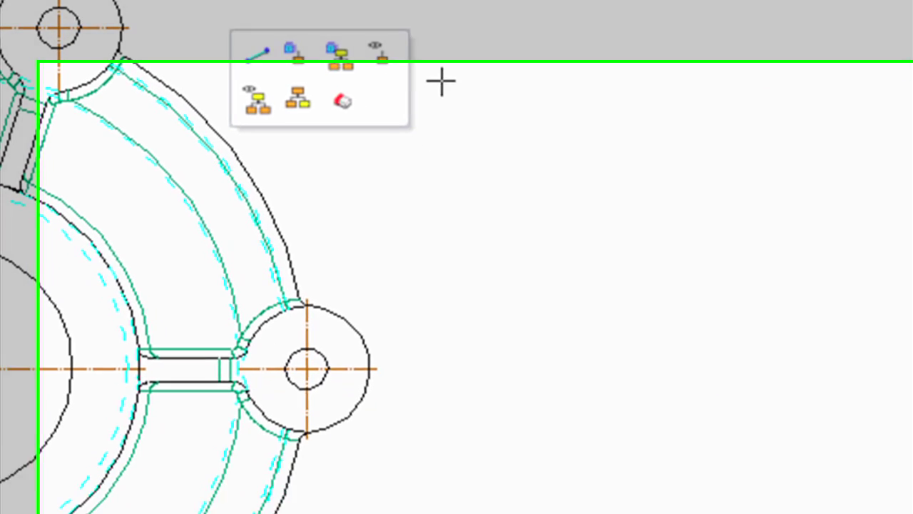
Bring up the part's context menu in the drawing to reach its View options
right_click(500, 115)
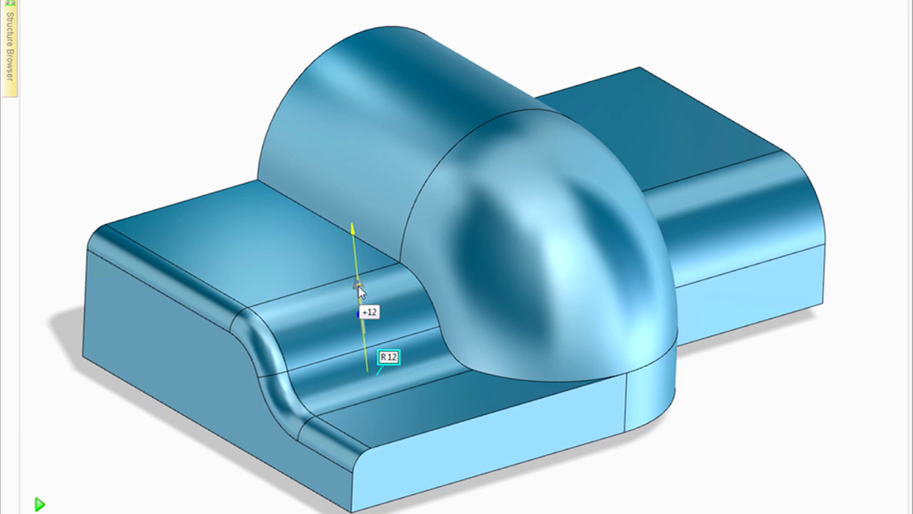
Discard the pending round and blend the dome's edge with a variable radius from 13 to 0
middle_click(378, 209)
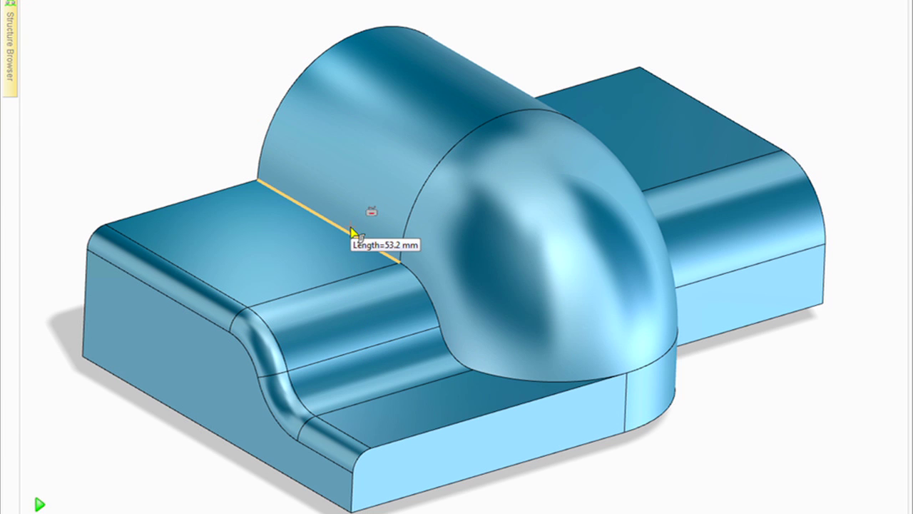
left_click_drag(354, 233, 275, 100)
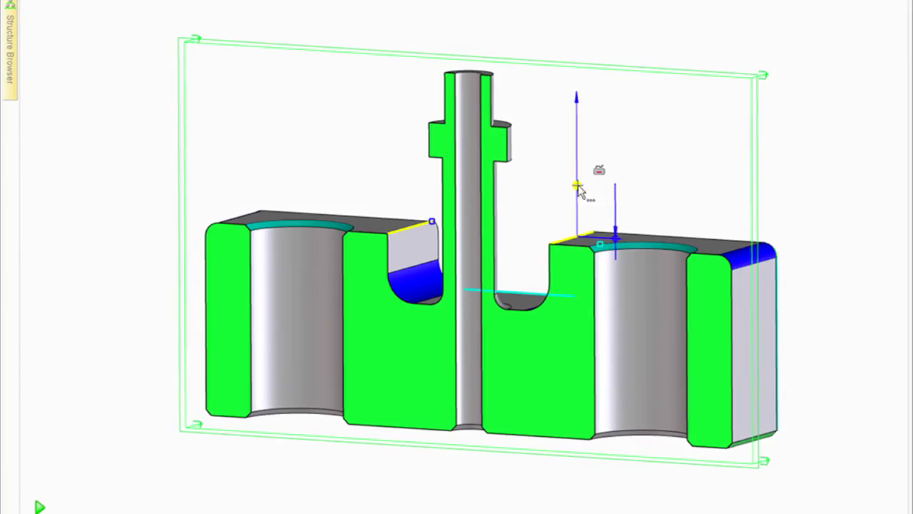
Pull the top faces up to raise the outer blocks, then select the stem's step edge and top for moving
left_click_drag(574, 146, 574, 126)
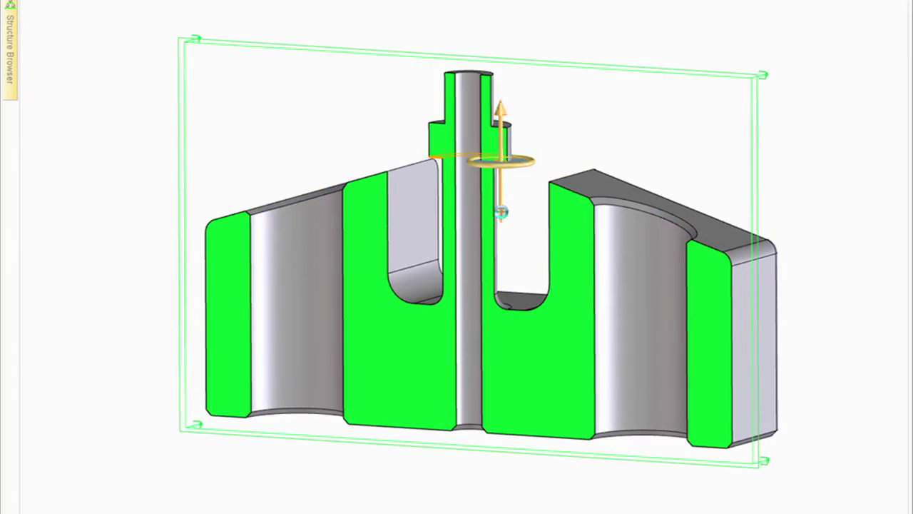
left_click(511, 184)
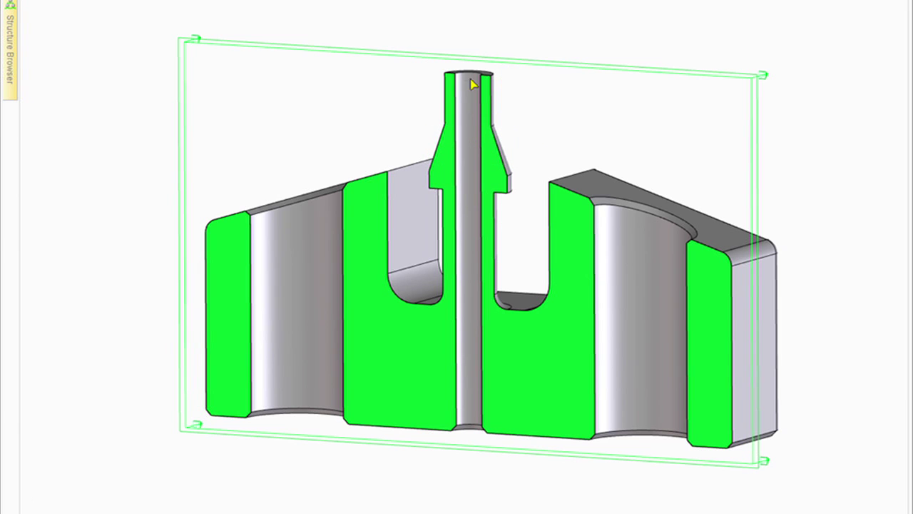
left_click(540, 37)
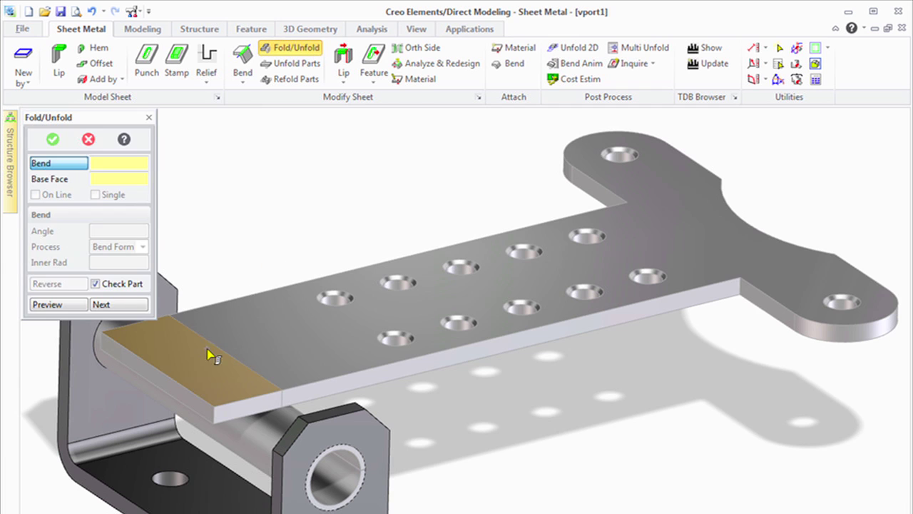
Fold the T-plate's end around the hinge pin using the Roll Bending process
left_click(211, 355)
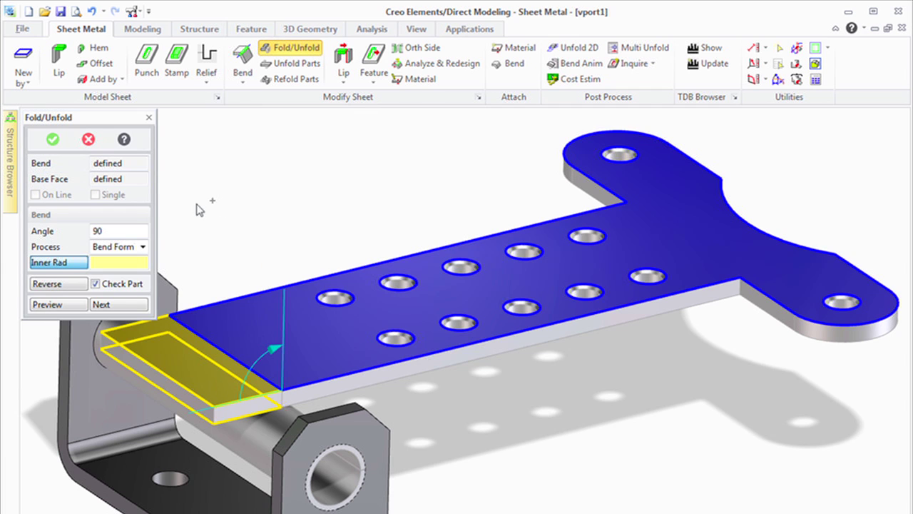
left_click(142, 246)
left_click(114, 327)
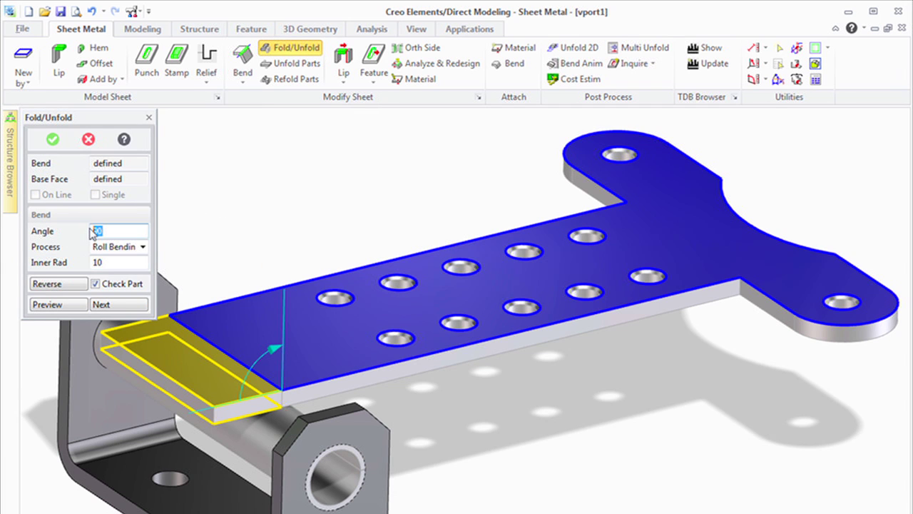
type("310")
left_click(51, 145)
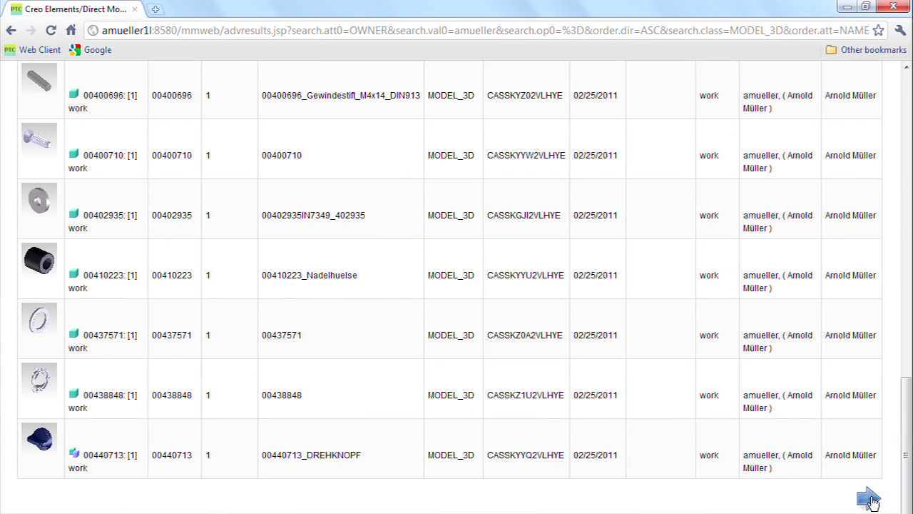
Run an Advanced Search for approved models and bookmark the results page
left_click(870, 497)
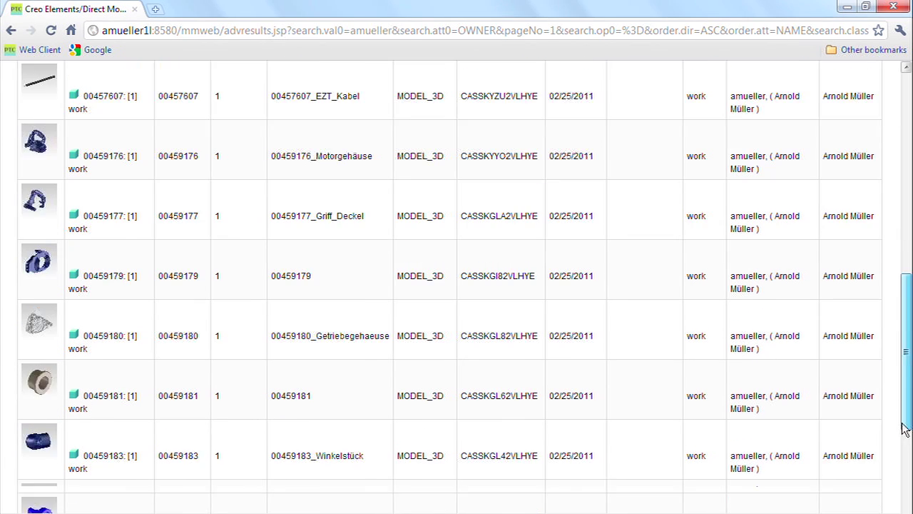
left_click(860, 497)
left_click(830, 140)
left_click(269, 275)
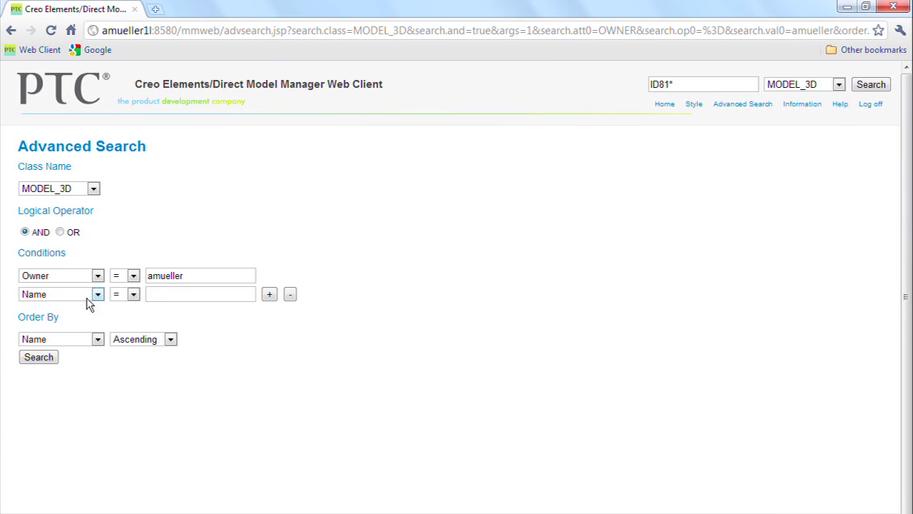
type("approved")
left_click(39, 357)
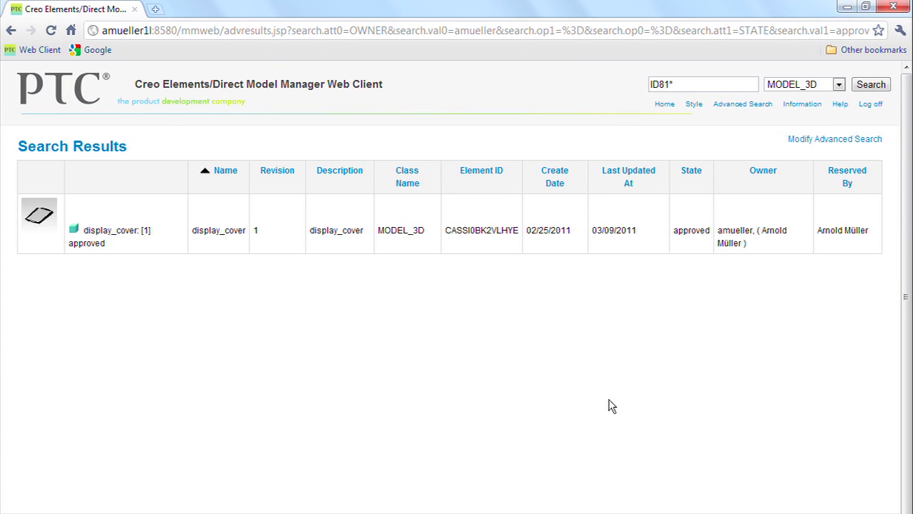
left_click(878, 30)
left_click(884, 110)
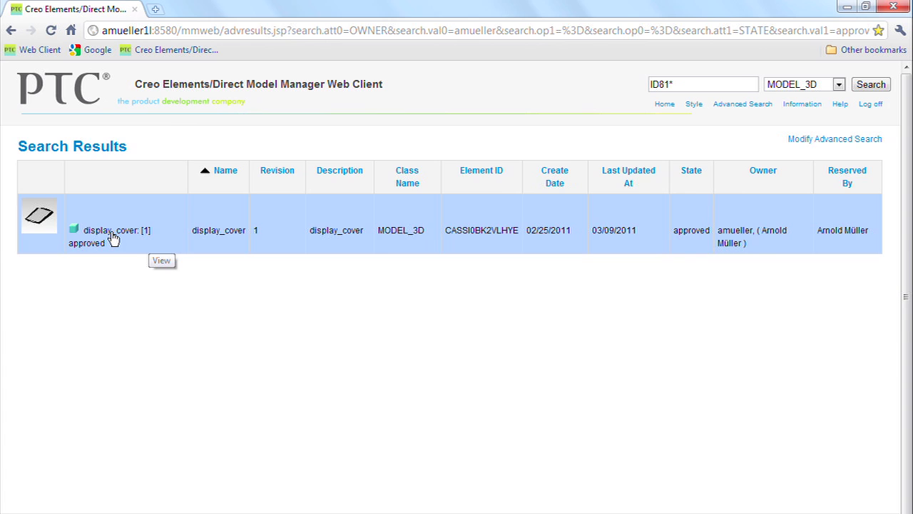
Download eTrex_top_level_assy via display_cover's Where Used, set it approved, and reload the bookmark
left_click(112, 234)
left_click(148, 427)
left_click(92, 492)
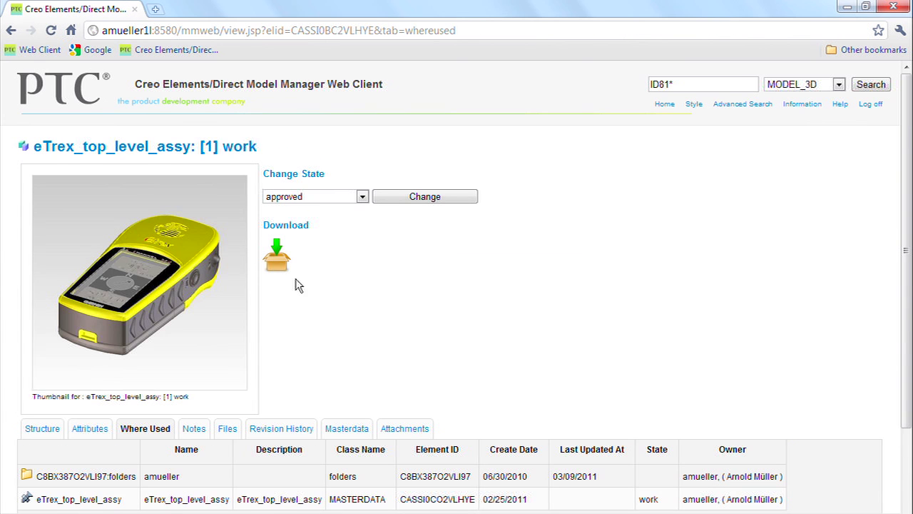
left_click(277, 264)
left_click(332, 197)
left_click(187, 51)
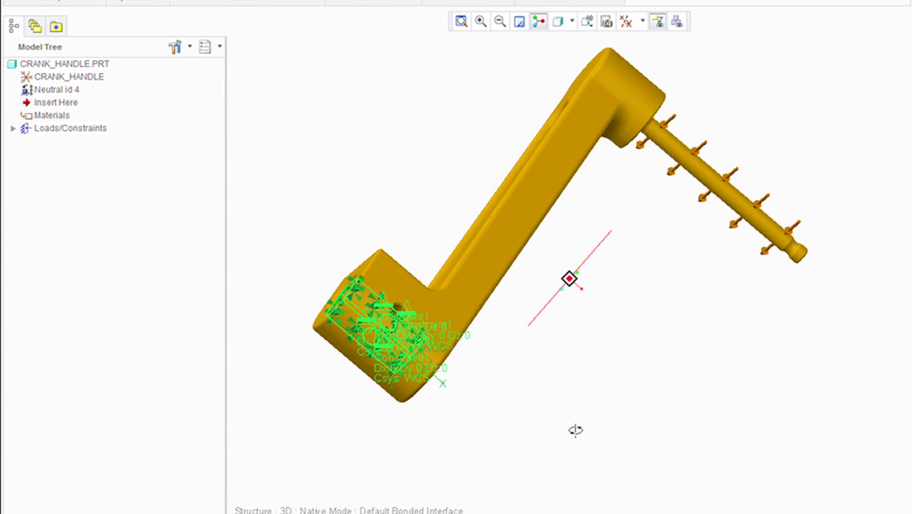
Orbit CRANK_HANDLE, show Analysis1's von Mises stress results, and orbit the stress plot
middle_click_drag(503, 259, 401, 300)
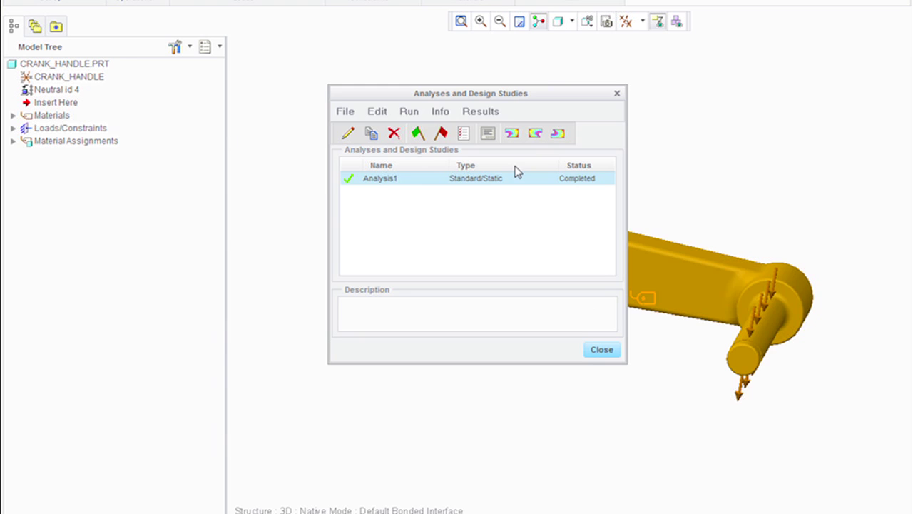
left_click(512, 133)
middle_click_drag(442, 363, 339, 398)
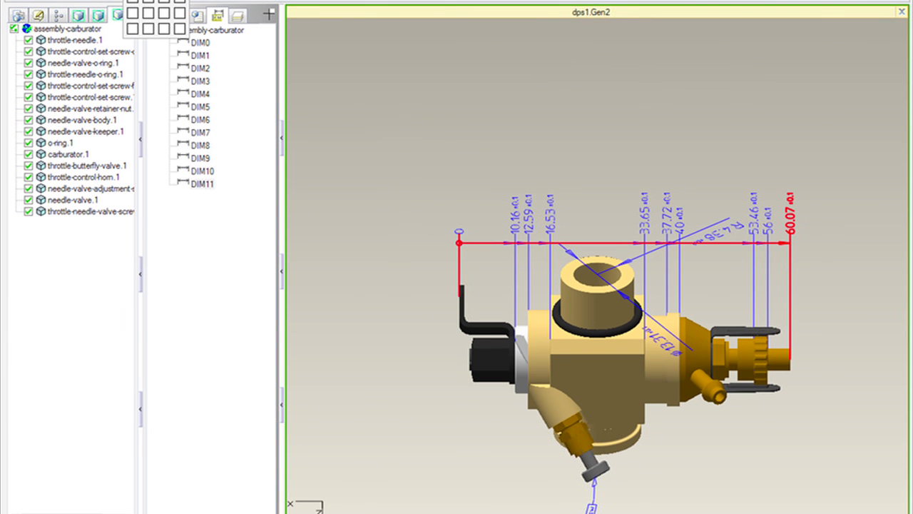
Split Creo View into three viewports: two carburetor annotation views plus the model
left_click(148, 15)
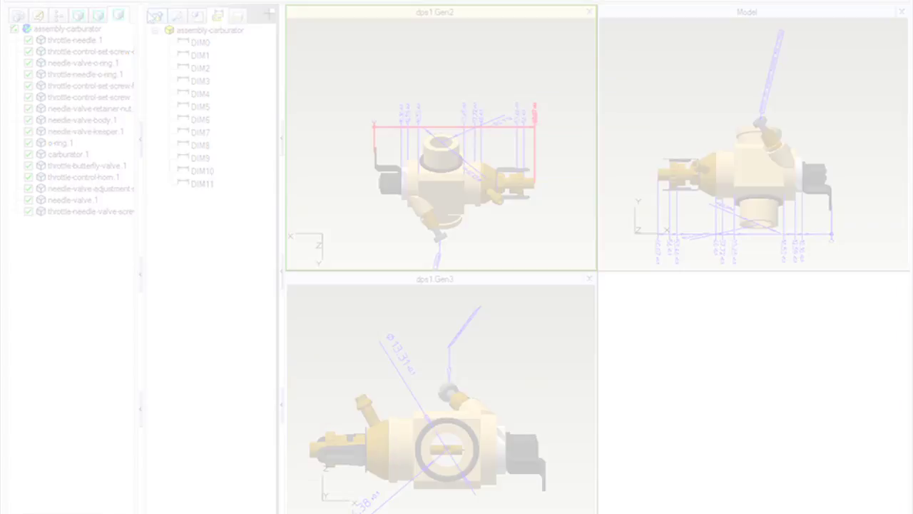